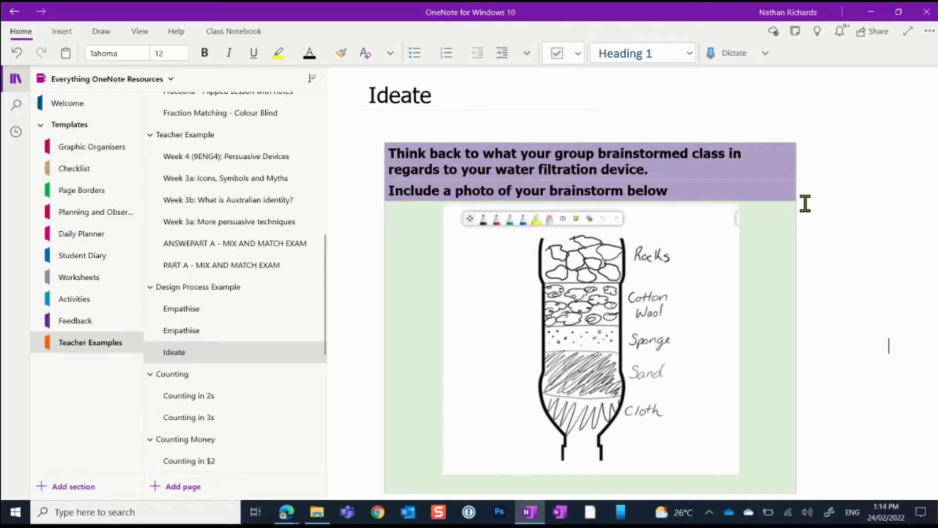
- Open printing for the Ideate page, try Adobe PDF, then choose Microsoft Print to PDF as the printer
{"action": "key", "text": "ctrl+p"}
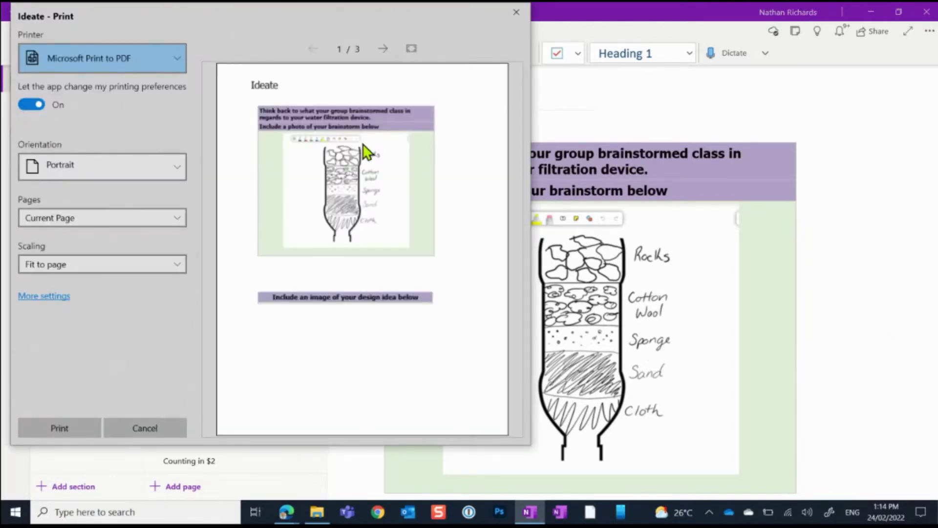
{"action": "left_click", "coordinate": [81, 59]}
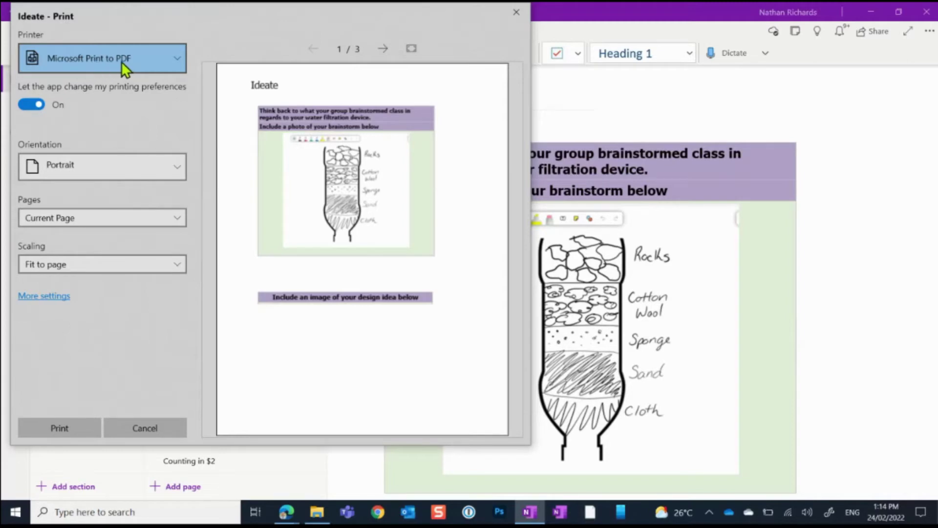
{"action": "left_click", "coordinate": [164, 61]}
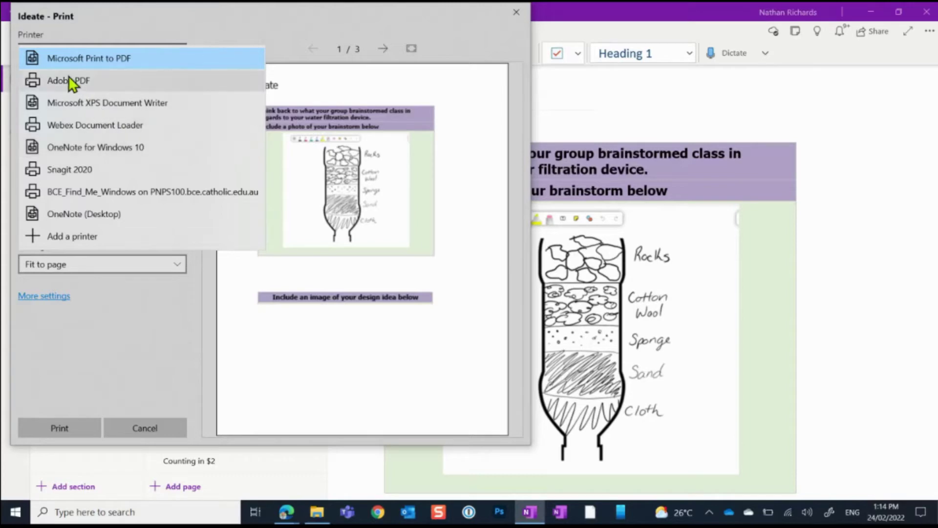
{"action": "left_click", "coordinate": [81, 84]}
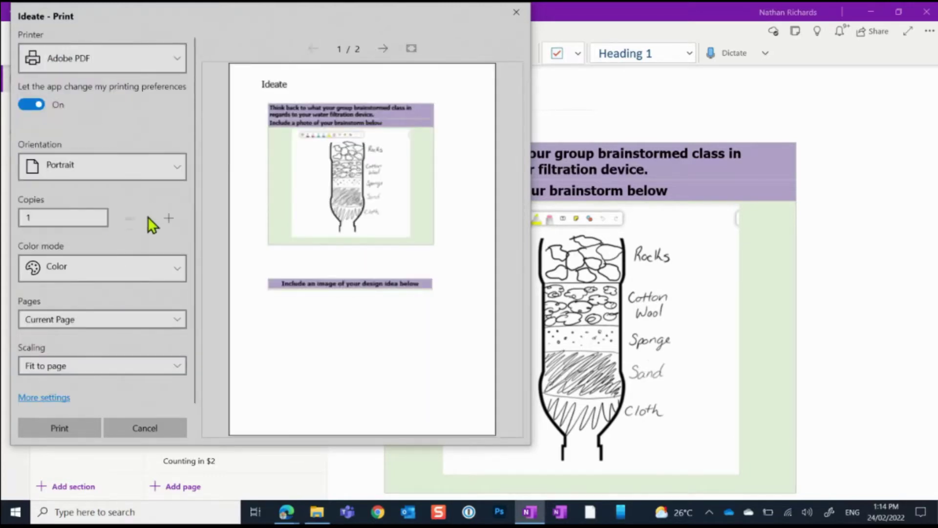
{"action": "left_click", "coordinate": [159, 59]}
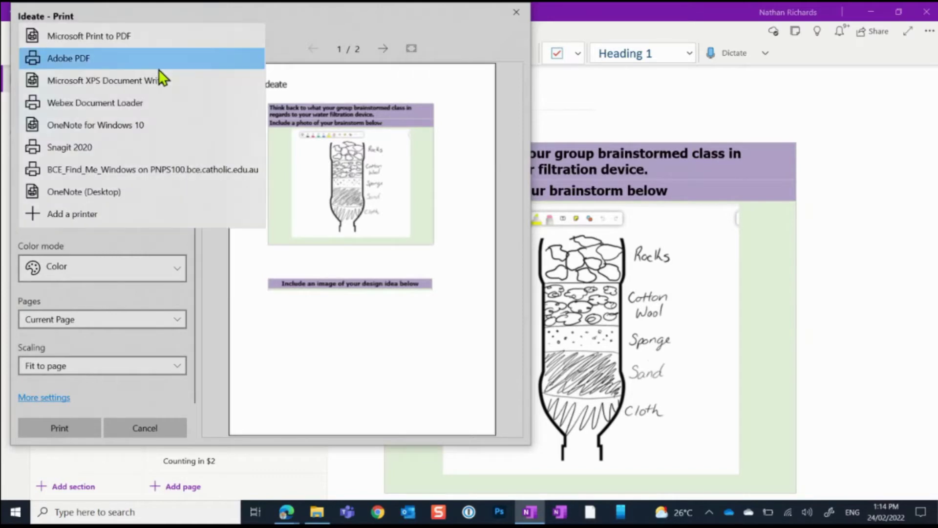
{"action": "left_click", "coordinate": [115, 38]}
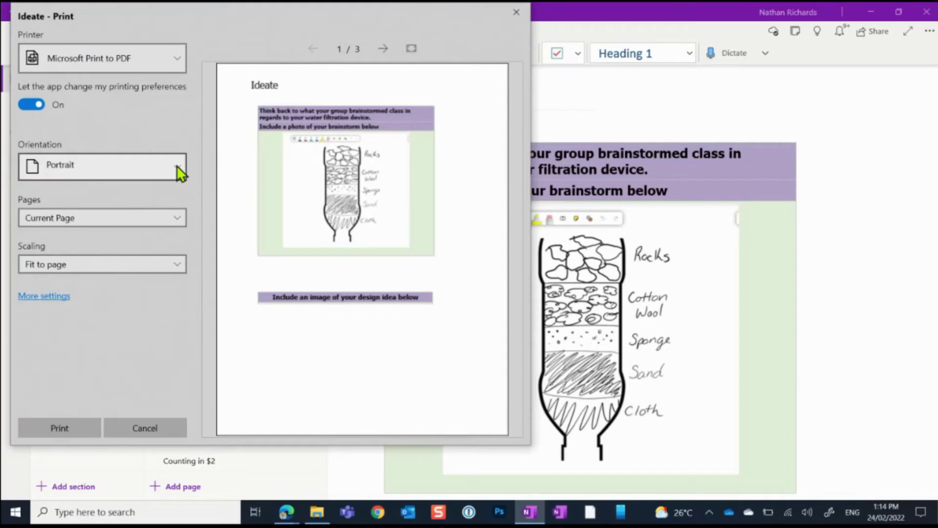
{"action": "left_click", "coordinate": [177, 218]}
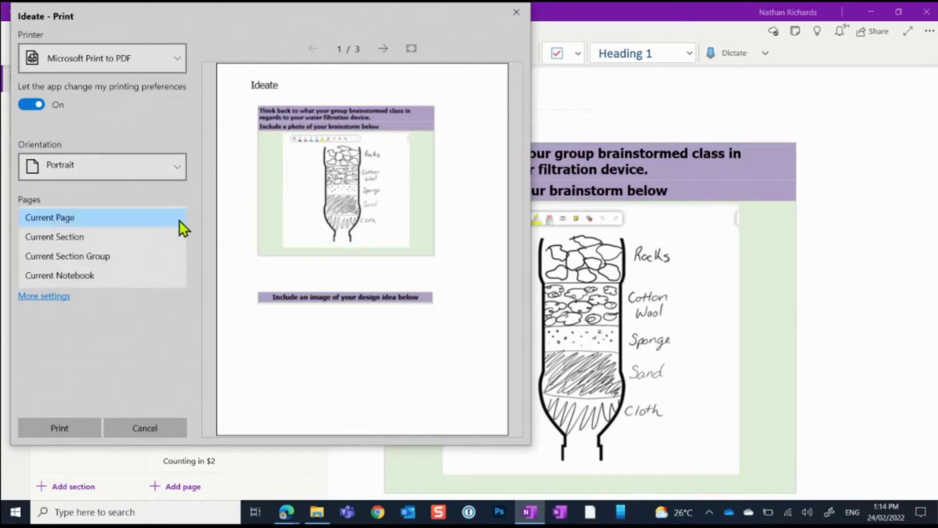
- Keep Current Page as the print range and check the scaling options
{"action": "left_click", "coordinate": [151, 221]}
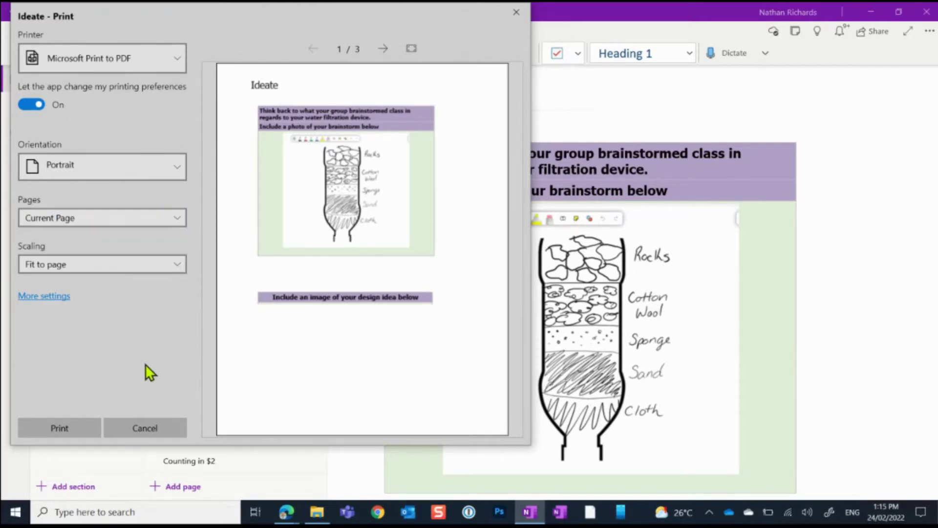
{"action": "left_click", "coordinate": [107, 267]}
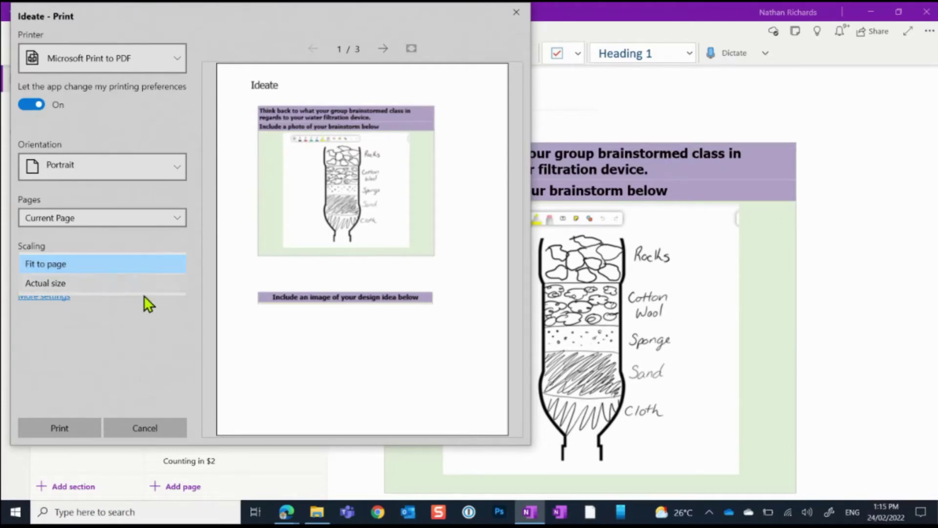
- Print the Ideate page at Fit to page scaling to a PDF named Test on the Desktop
{"action": "left_click", "coordinate": [147, 337]}
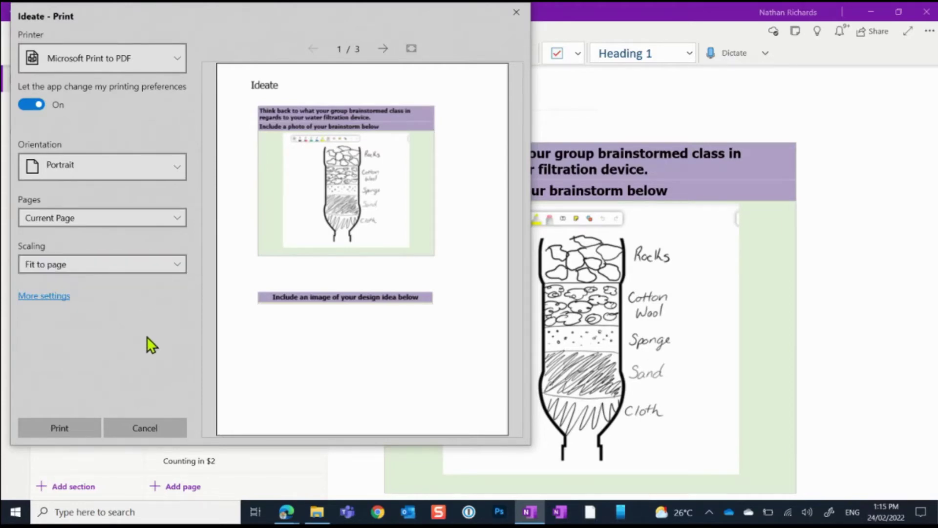
{"action": "left_click", "coordinate": [89, 433]}
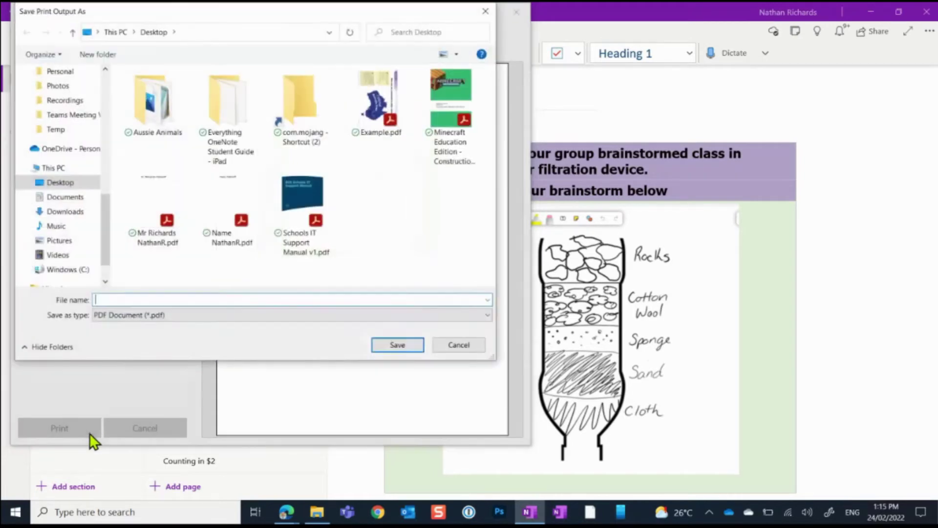
{"action": "type", "text": "Test"}
{"action": "left_click", "coordinate": [397, 344]}
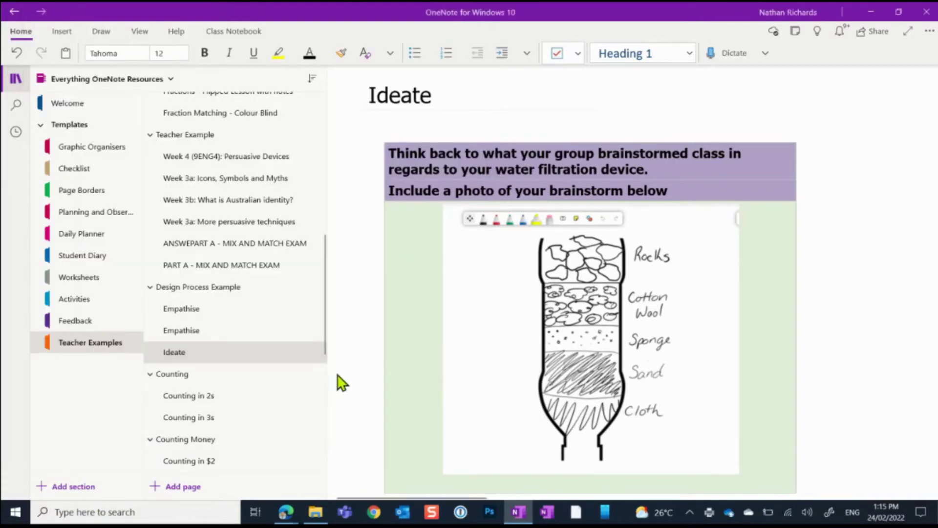
- Open Test.pdf from the Desktop through File Explorer so it opens in Acrobat
{"action": "left_click", "coordinate": [316, 517]}
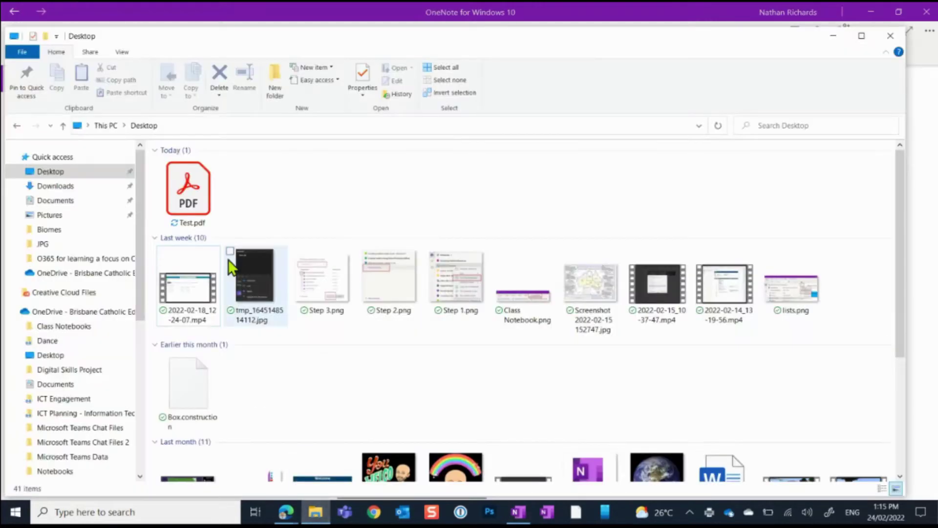
{"action": "left_click", "coordinate": [192, 195]}
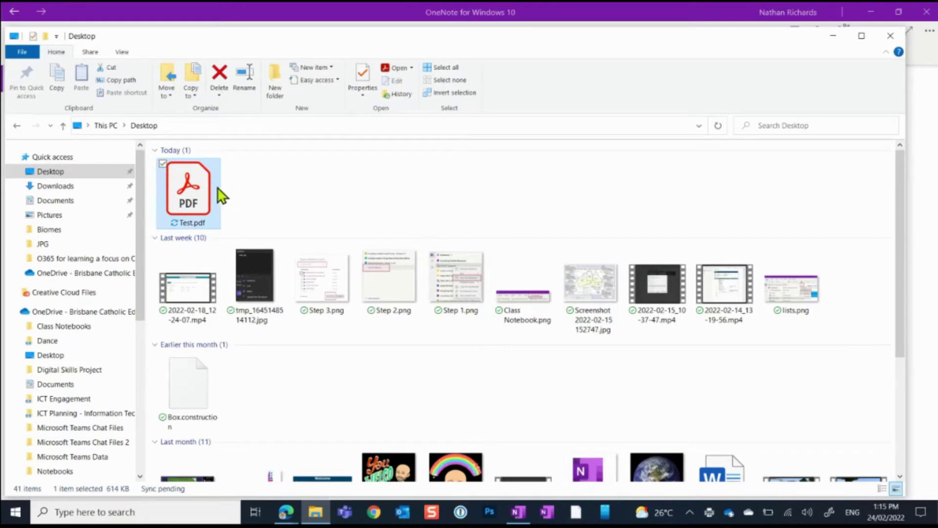
{"action": "double_click", "coordinate": [195, 198]}
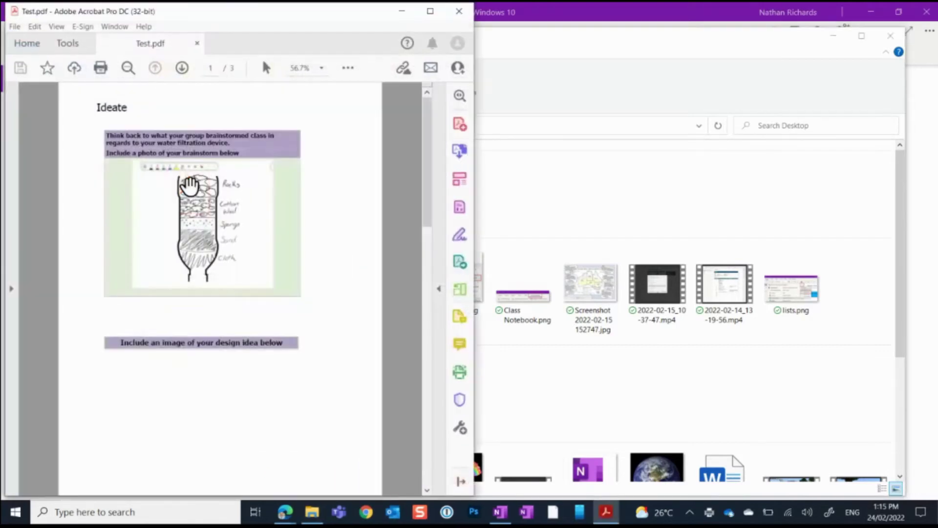
- Advance Test.pdf to page 2 of 3 in Acrobat
{"action": "left_click", "coordinate": [182, 68]}
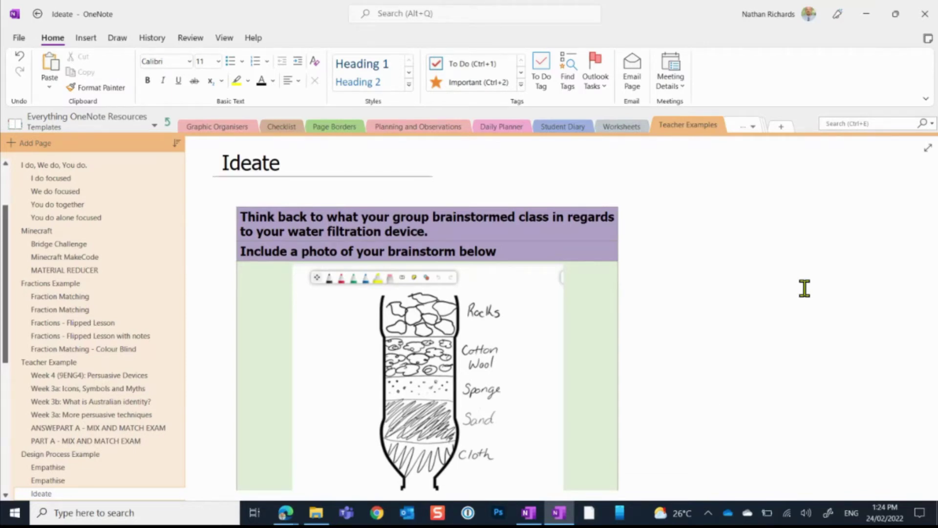
- Cancel the Ctrl+P print dialog and open Print Preview for the Ideate page from the File menu
{"action": "key", "text": "ctrl+p"}
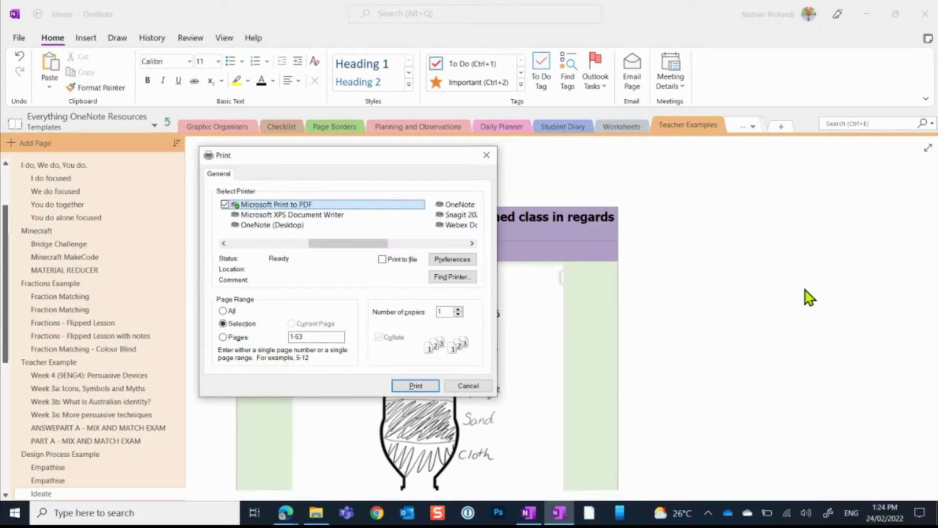
{"action": "left_click", "coordinate": [484, 156]}
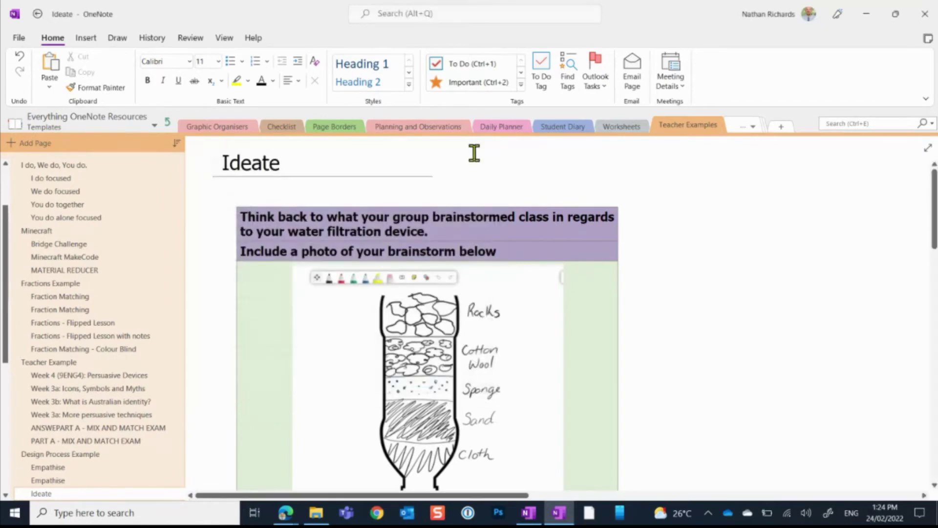
{"action": "left_click", "coordinate": [19, 38]}
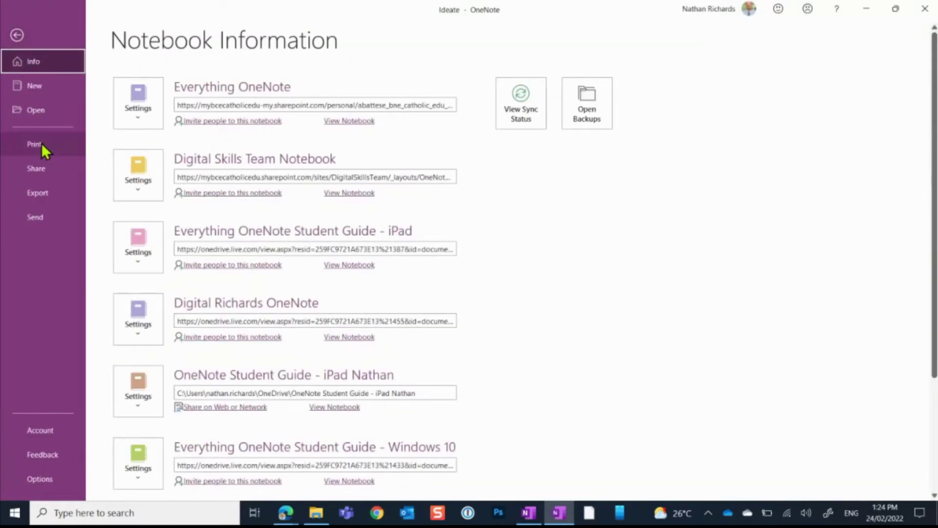
{"action": "left_click", "coordinate": [41, 144]}
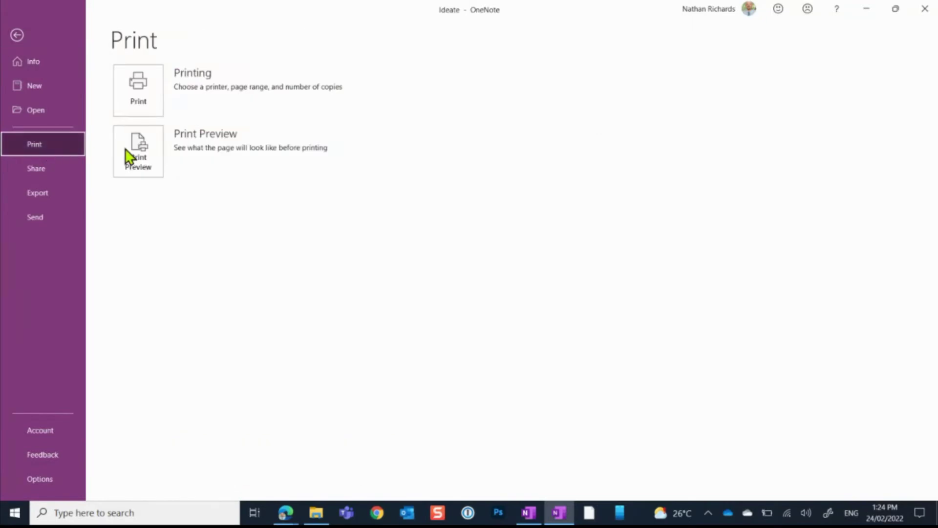
{"action": "left_click", "coordinate": [152, 161]}
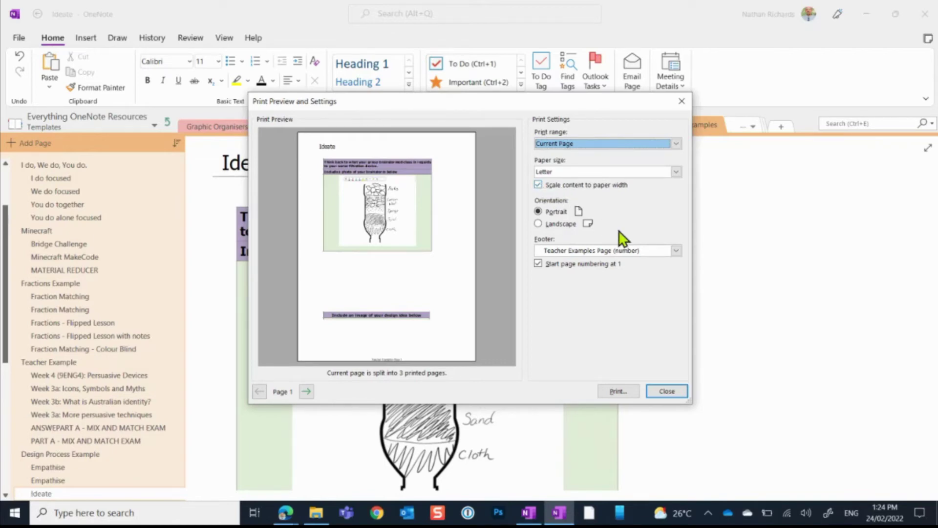
- Print the Ideate page from the preview and save the PDF output as Test on the Desktop
{"action": "left_click", "coordinate": [618, 391]}
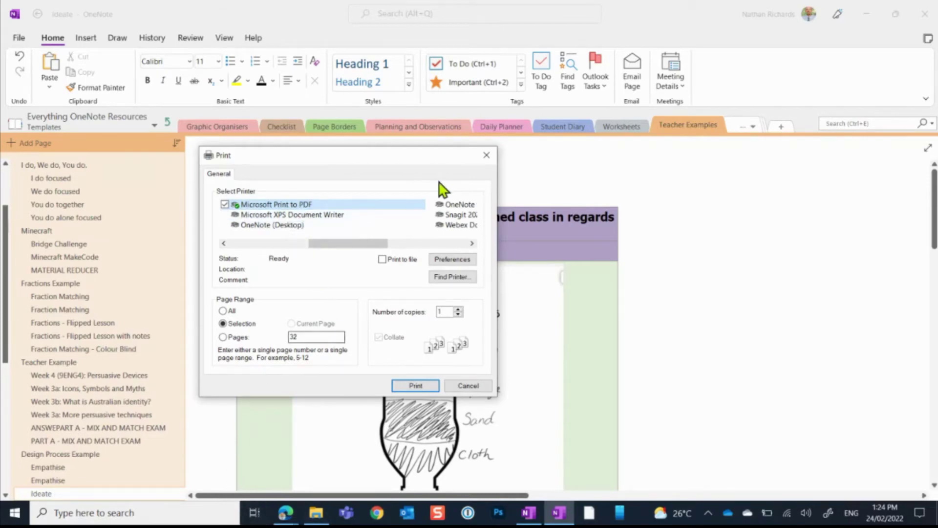
{"action": "left_click", "coordinate": [305, 334]}
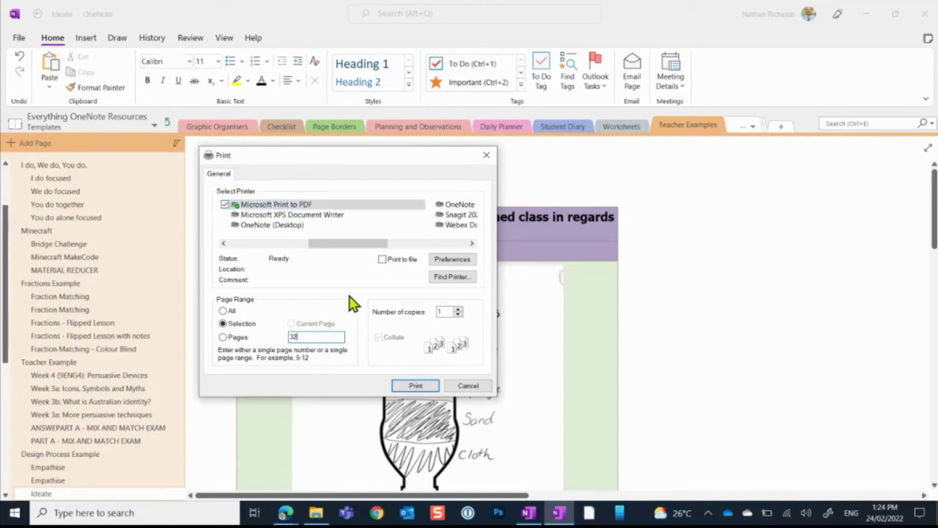
{"action": "left_click", "coordinate": [415, 385]}
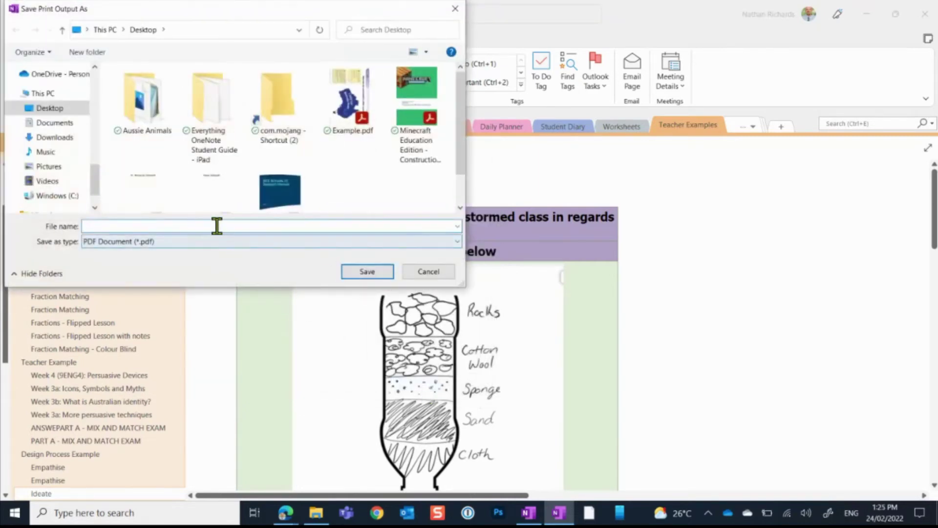
{"action": "type", "text": "Twe"}
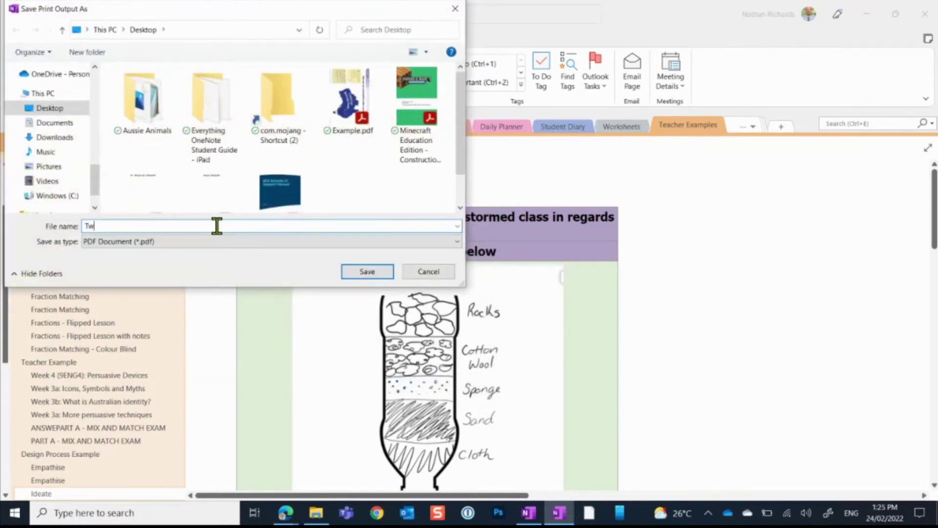
{"action": "key", "text": "BackSpace"}
{"action": "type", "text": "est"}
{"action": "left_click", "coordinate": [356, 272]}
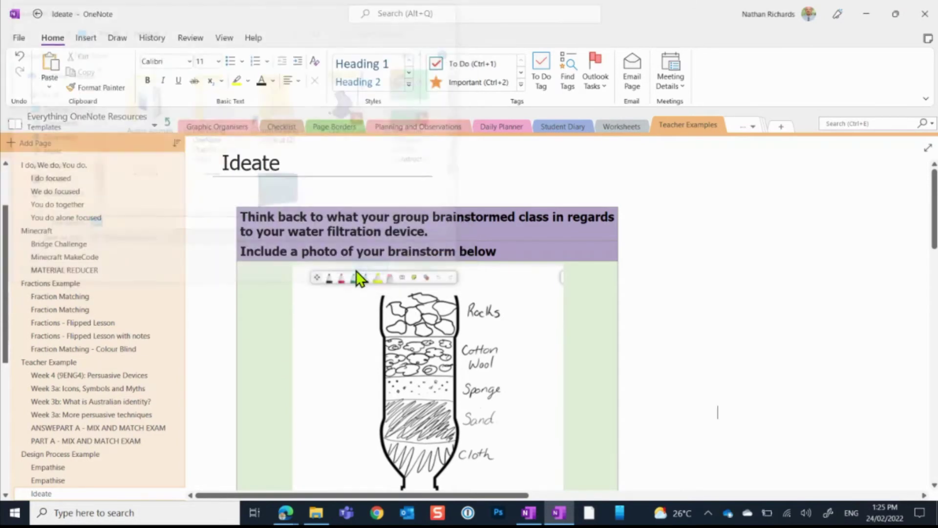
- Open Test.pdf from the Desktop folder in Acrobat and go to its second page
{"action": "left_click", "coordinate": [318, 516]}
{"action": "left_click", "coordinate": [201, 187]}
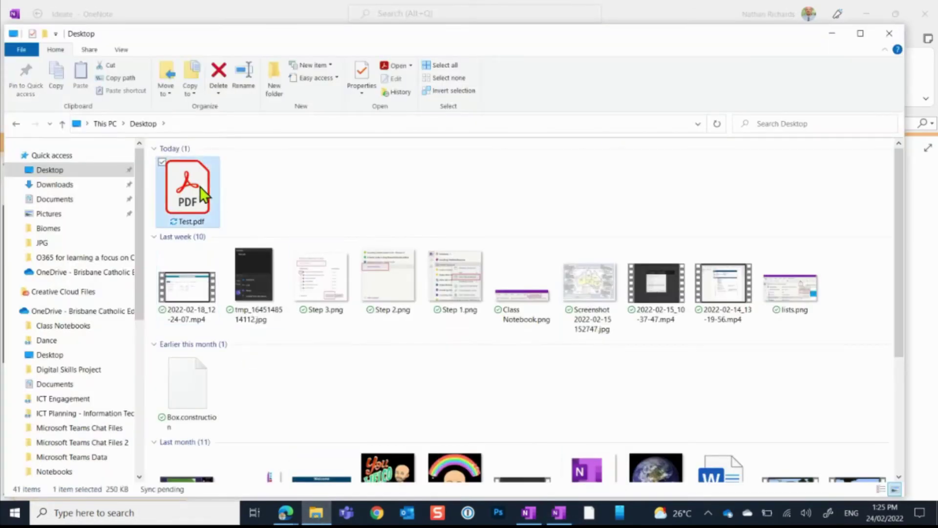
{"action": "double_click", "coordinate": [200, 186]}
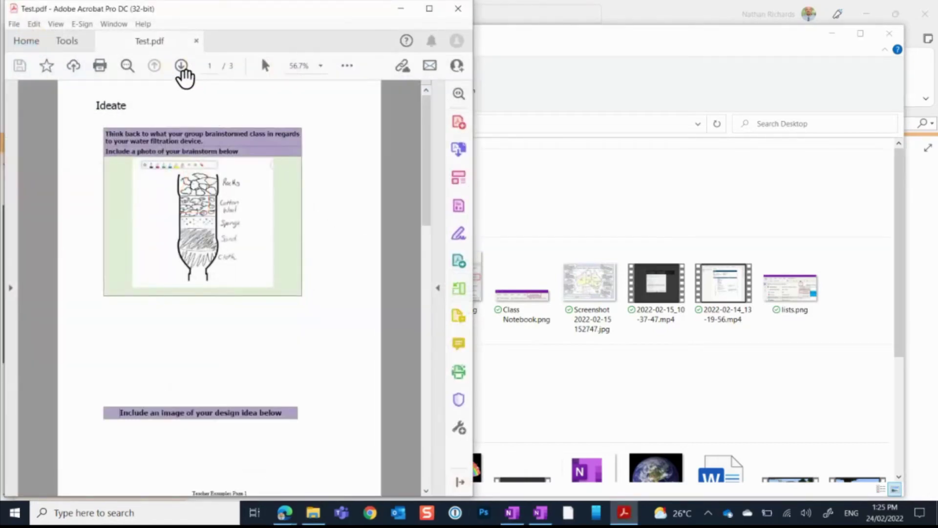
{"action": "left_click", "coordinate": [181, 66]}
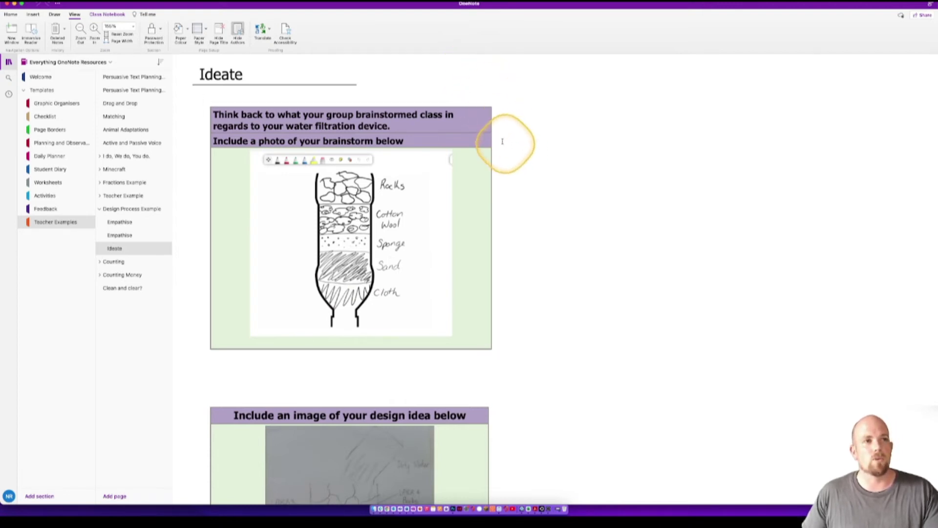
- Widen the brainstorm table across the page and preview printing with Cmd+P
{"action": "left_click_drag", "start_coordinate": [492, 132], "coordinate": [712, 130]}
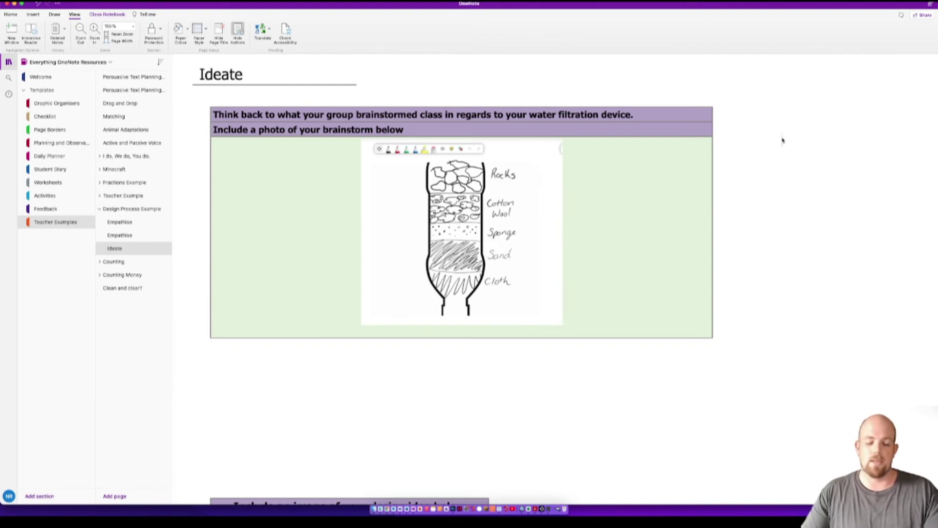
{"action": "key", "text": "super+p"}
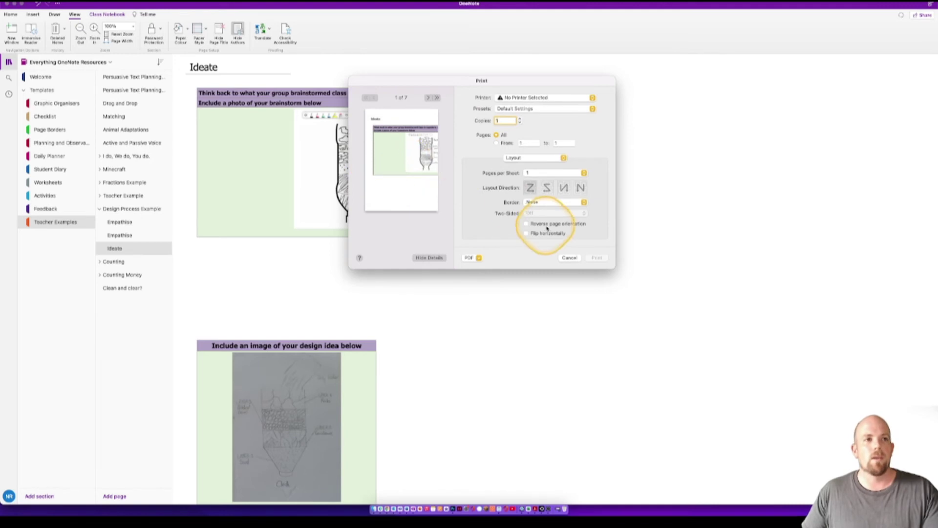
- Close the Print dialog, drag the table back to its original width, and reopen printing
{"action": "left_click", "coordinate": [569, 257]}
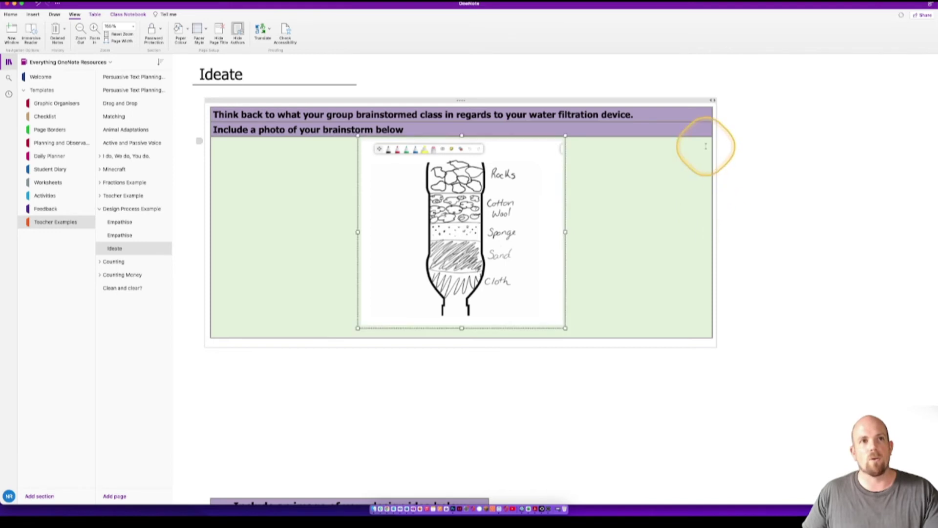
{"action": "left_click_drag", "start_coordinate": [712, 133], "coordinate": [473, 131]}
{"action": "left_click", "coordinate": [538, 184]}
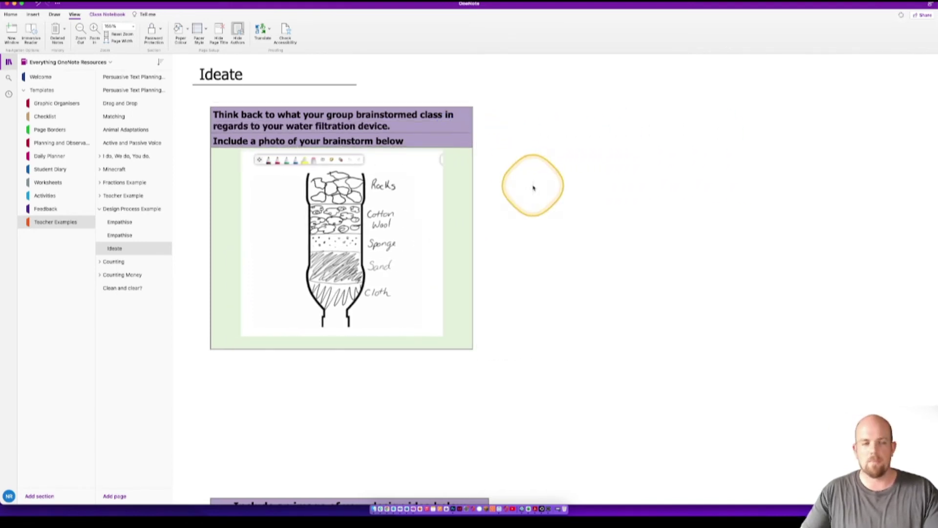
{"action": "key", "text": "Escape"}
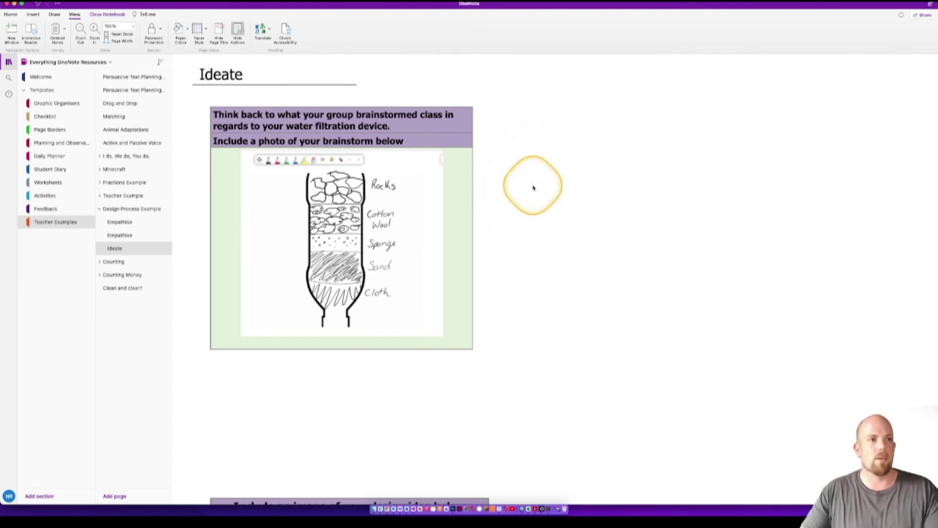
{"action": "key", "text": "super+p"}
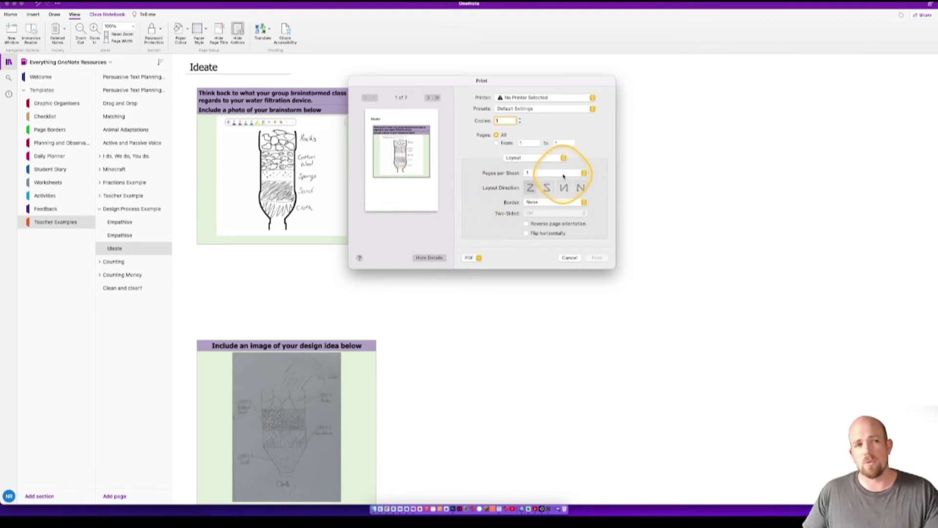
- Check the Pages per Sheet list and leave it set to 1
{"action": "left_click", "coordinate": [540, 174]}
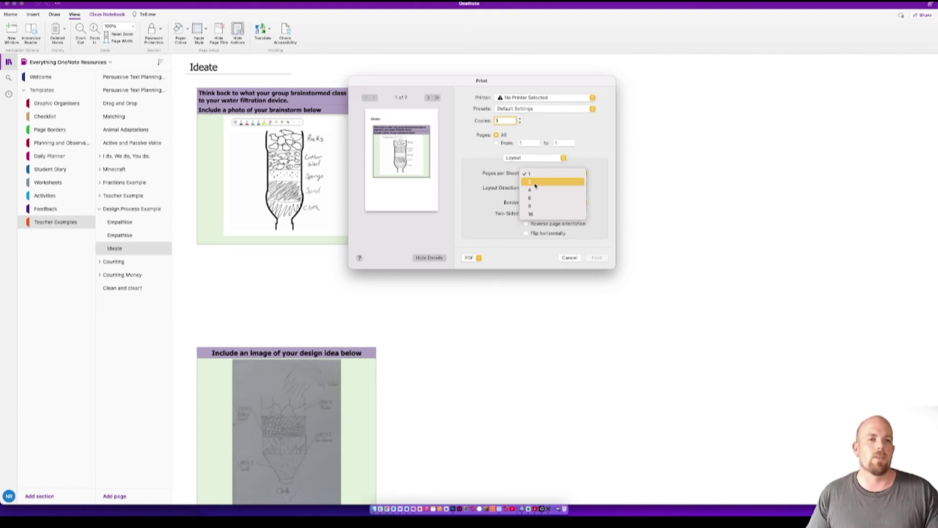
{"action": "left_click", "coordinate": [570, 258]}
- Cancel printing, select the brainstorm table, and save the page as PDF named Test on the Desktop
{"action": "left_click", "coordinate": [571, 258]}
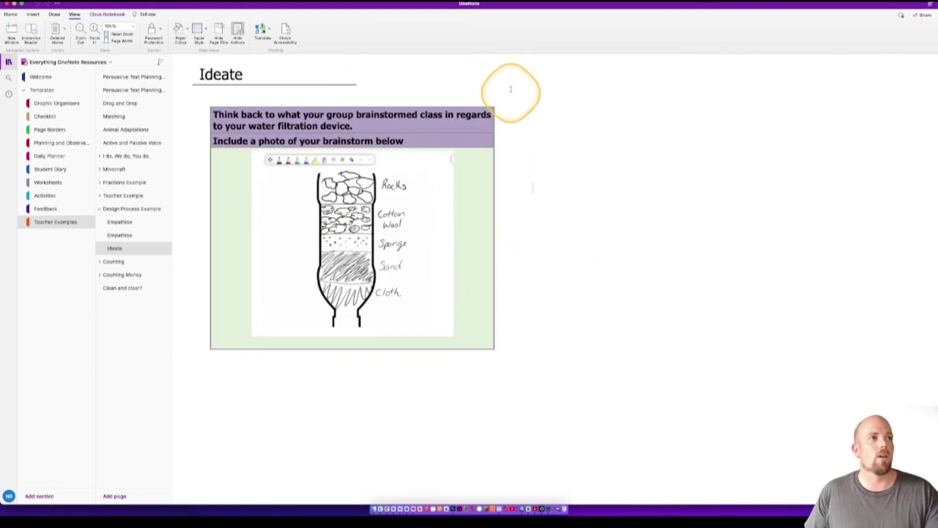
{"action": "left_click", "coordinate": [486, 116]}
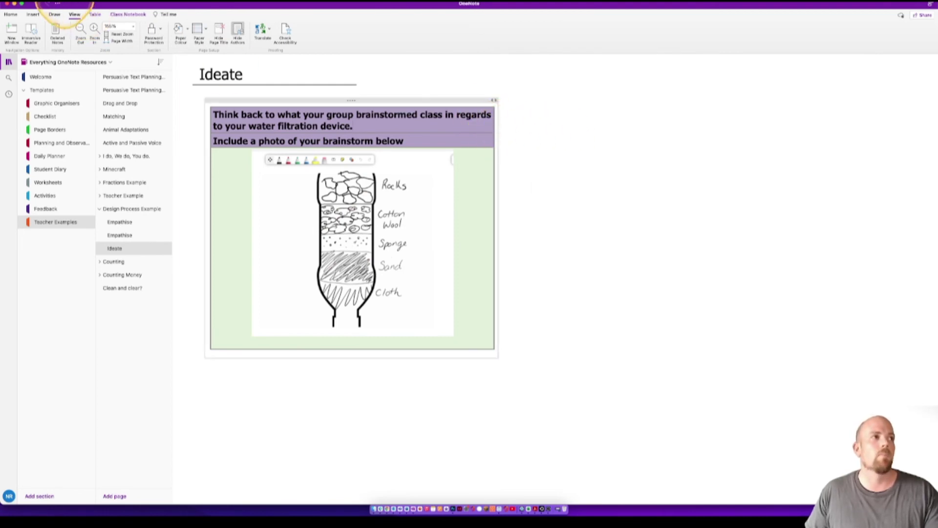
{"action": "left_click", "coordinate": [57, 5]}
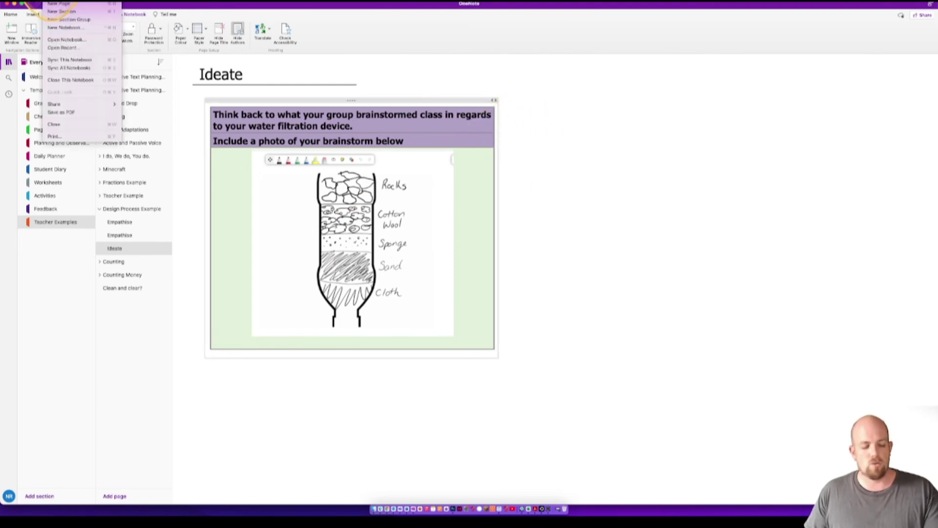
{"action": "left_click", "coordinate": [62, 116]}
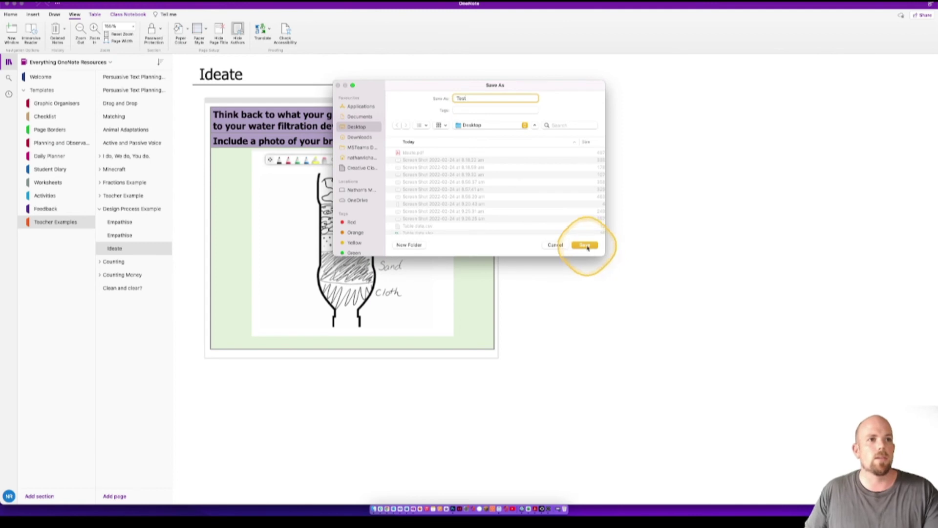
{"action": "left_click", "coordinate": [585, 244]}
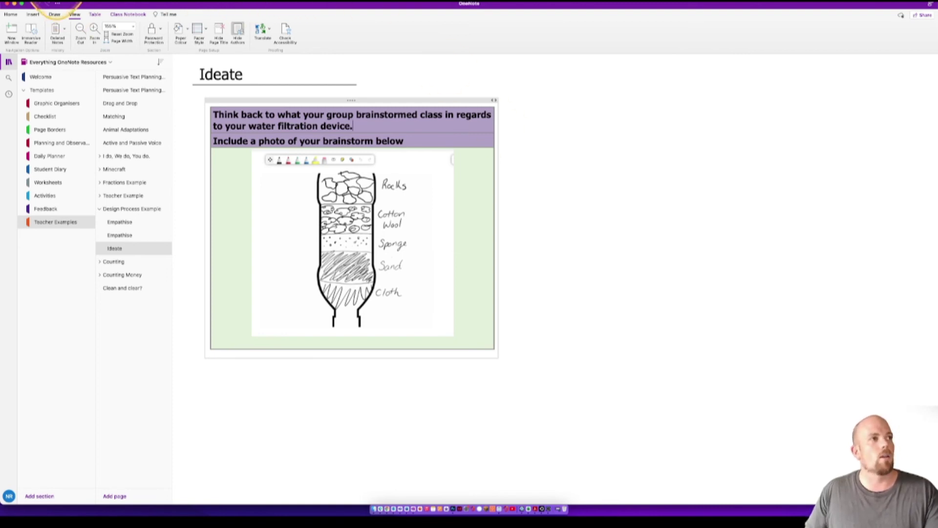
- Print the Ideate page via PDF > Save as PDF as Test, replacing the existing Desktop file
{"action": "left_click", "coordinate": [47, 4]}
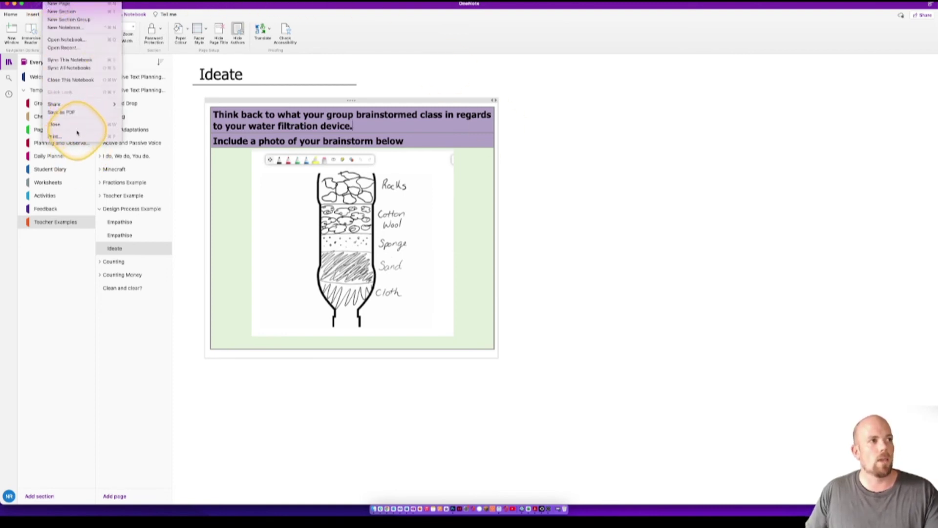
{"action": "left_click", "coordinate": [53, 137]}
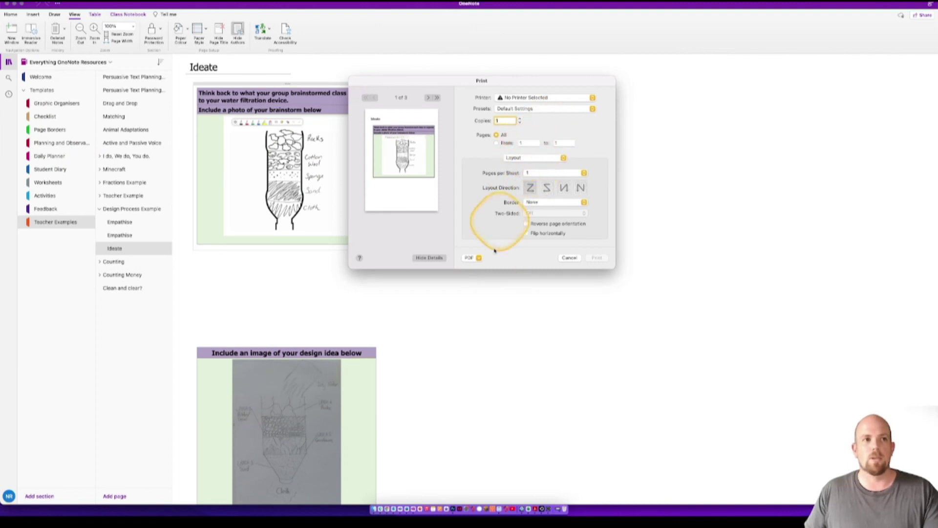
{"action": "left_click", "coordinate": [470, 258]}
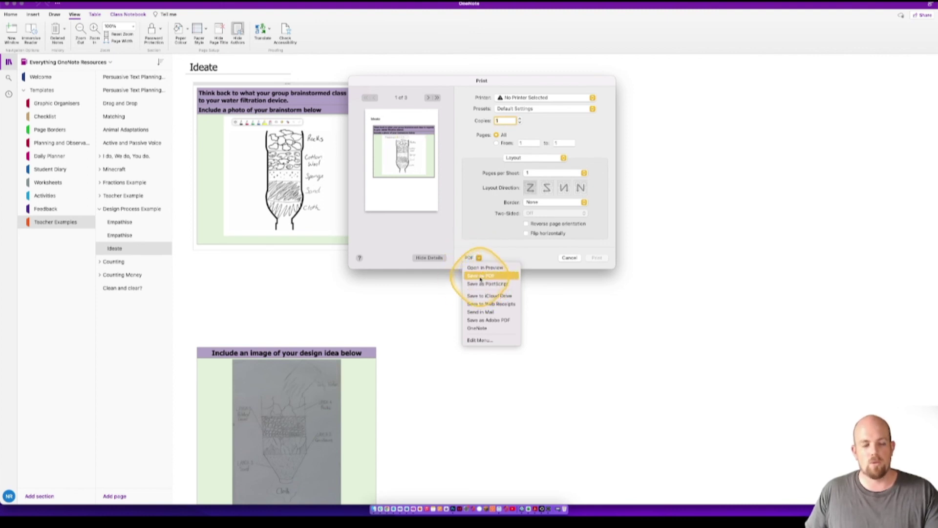
{"action": "left_click", "coordinate": [480, 277]}
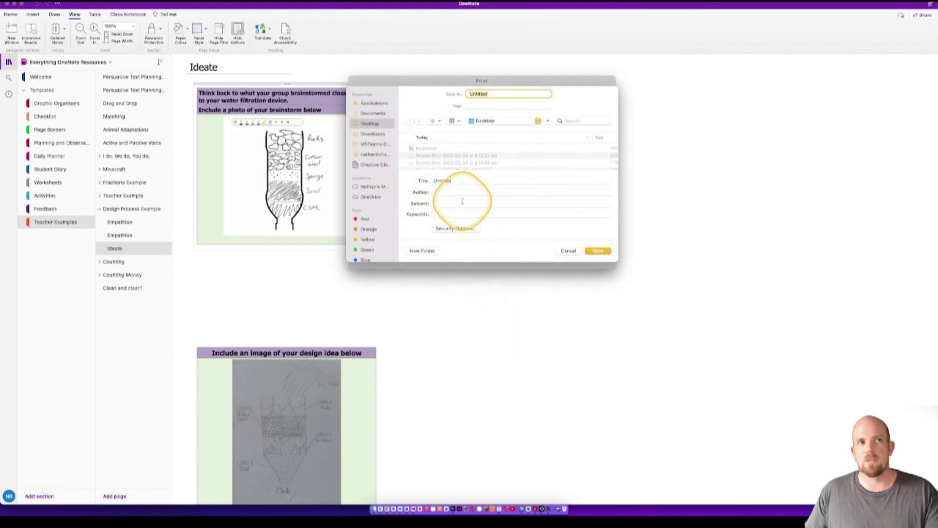
{"action": "type", "text": "Test"}
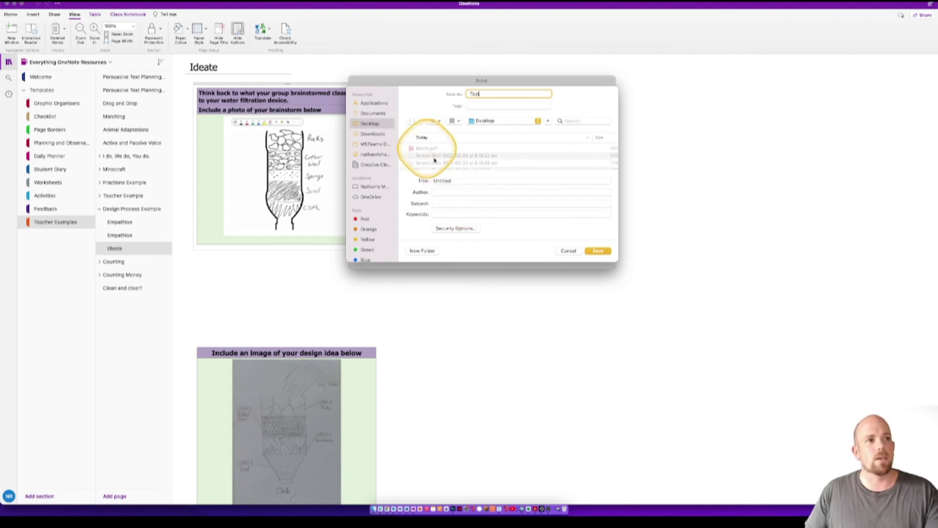
{"action": "left_click", "coordinate": [597, 251]}
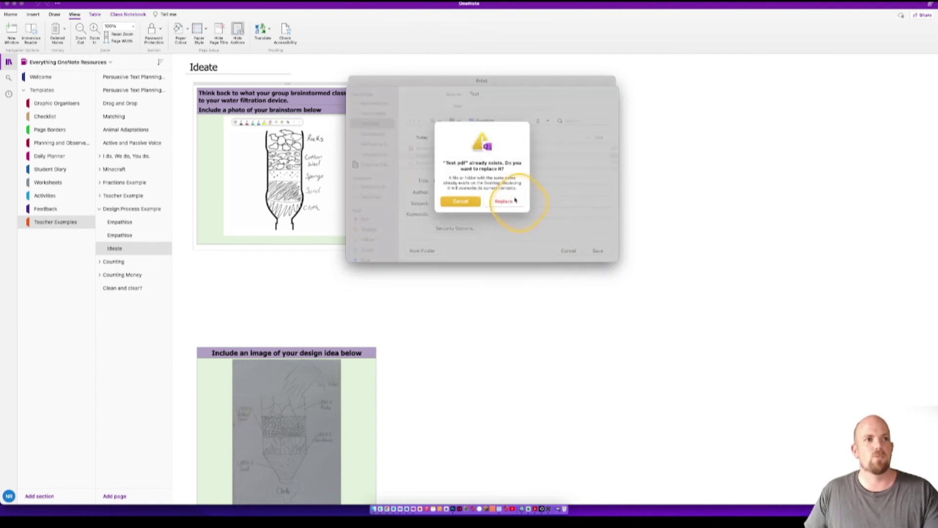
{"action": "left_click", "coordinate": [508, 201]}
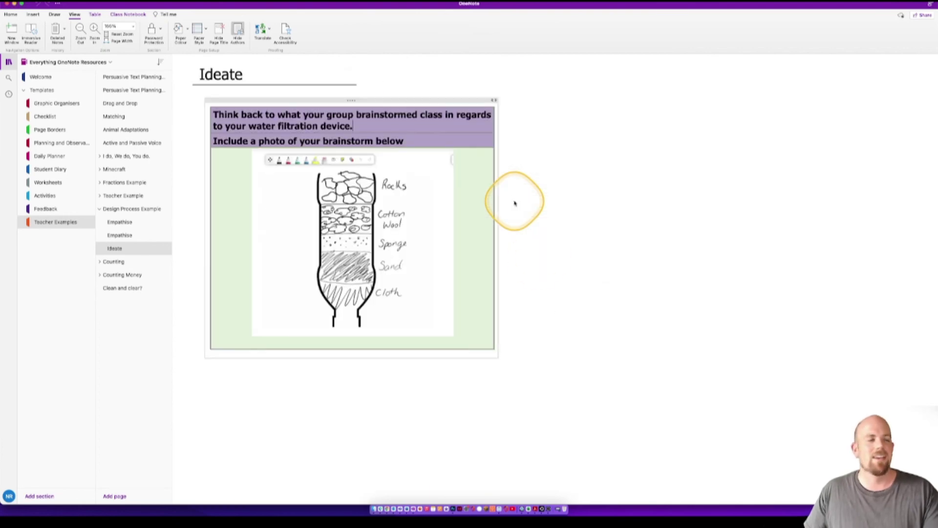
- Open Test from the Desktop in Acrobat and scroll its 3 pages down to the Sponge and Sand layers
{"action": "left_click", "coordinate": [372, 510]}
{"action": "left_click", "coordinate": [235, 242]}
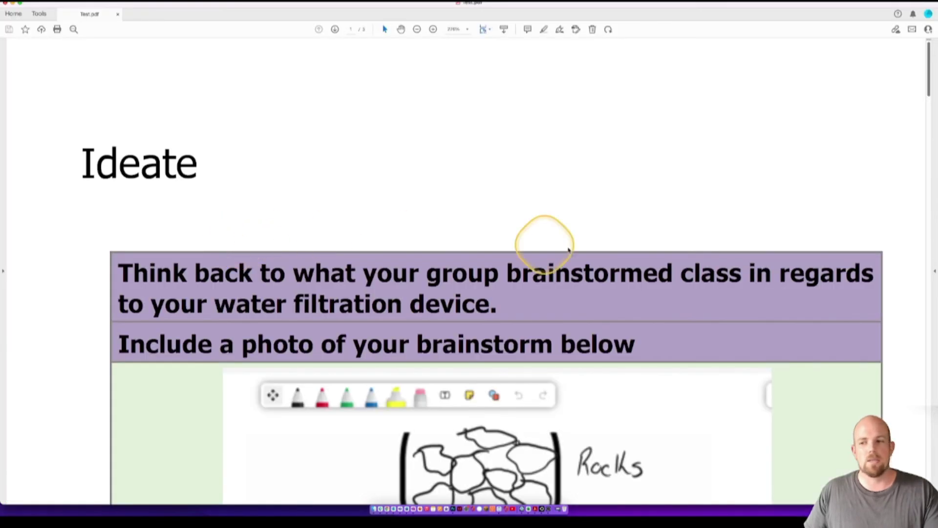
{"action": "scroll", "coordinate": [426, 342], "scroll_direction": "down", "scroll_amount": 10}
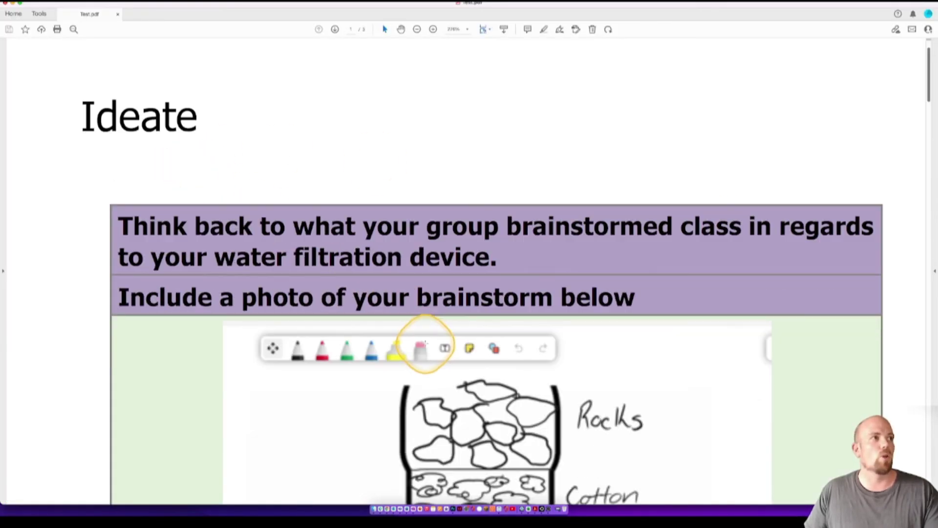
{"action": "scroll", "coordinate": [424, 341], "scroll_direction": "down", "scroll_amount": 15}
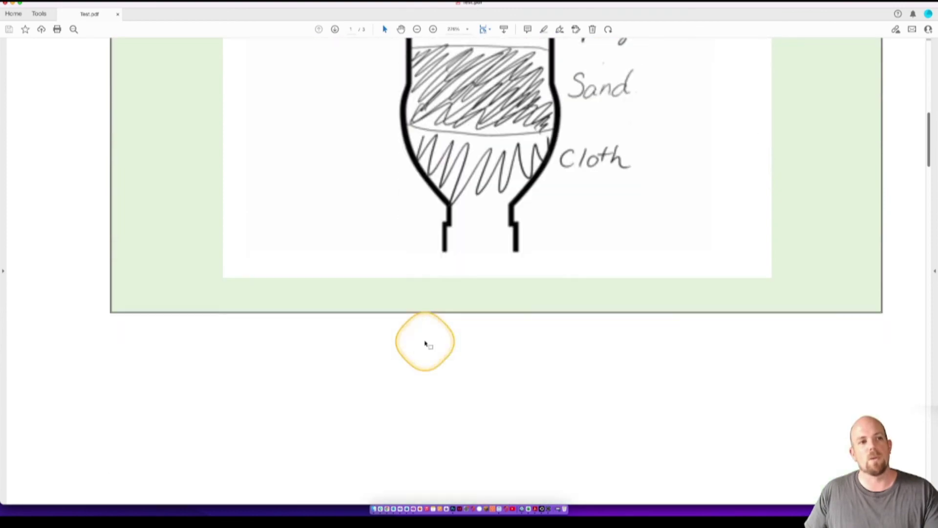
{"action": "scroll", "coordinate": [424, 341], "scroll_direction": "down", "scroll_amount": 20}
{"action": "scroll", "coordinate": [423, 342], "scroll_direction": "down", "scroll_amount": 10}
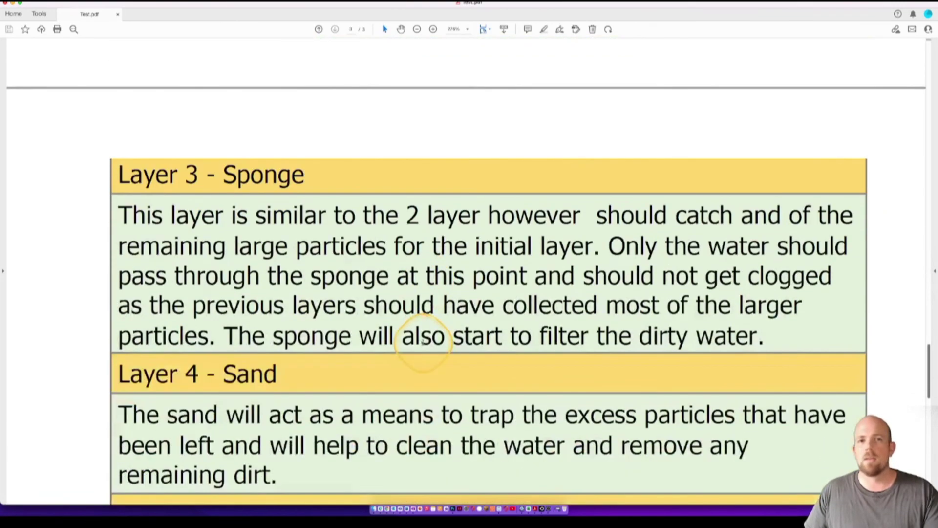